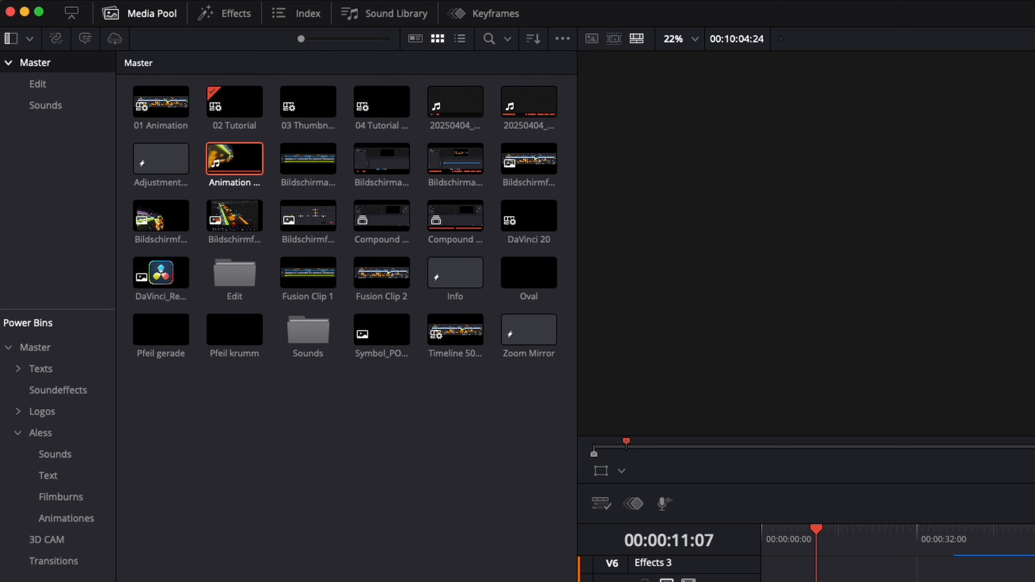
- Check for software updates, and open the DaVinci Resolve 20 page on the Blackmagic Design website
click(71, 6)
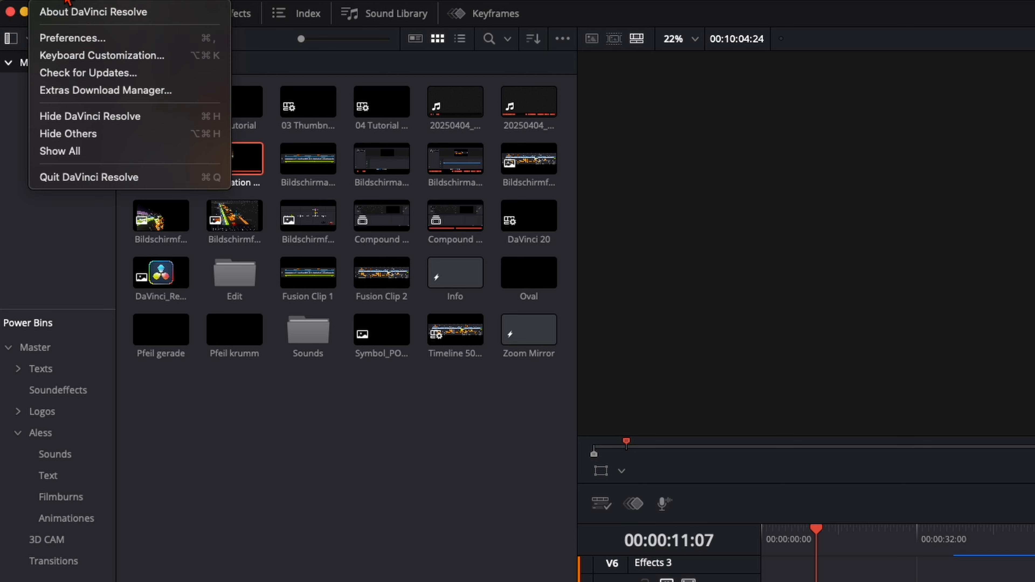
click(87, 73)
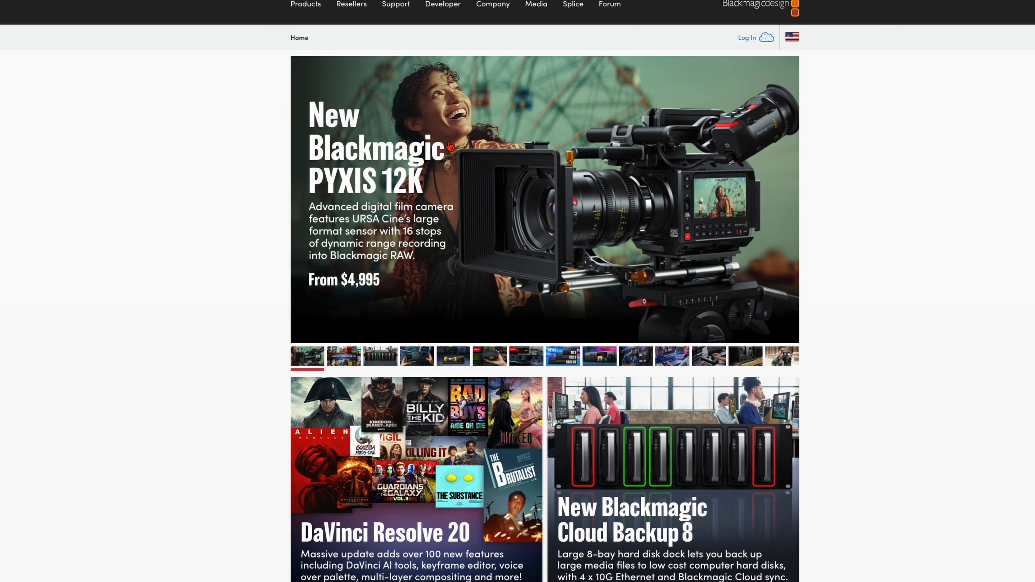
scroll(455, 268, down, 5)
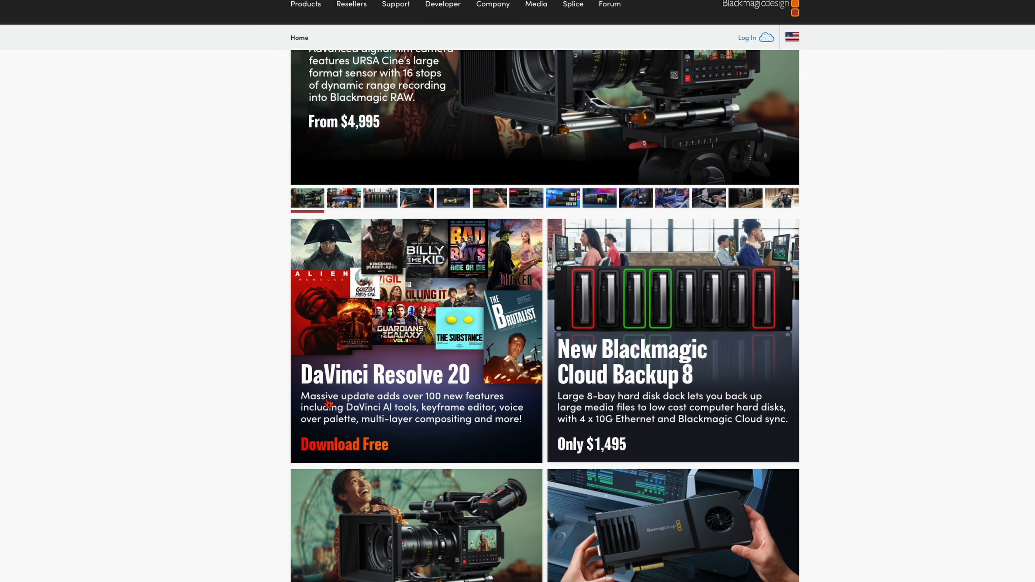
click(449, 400)
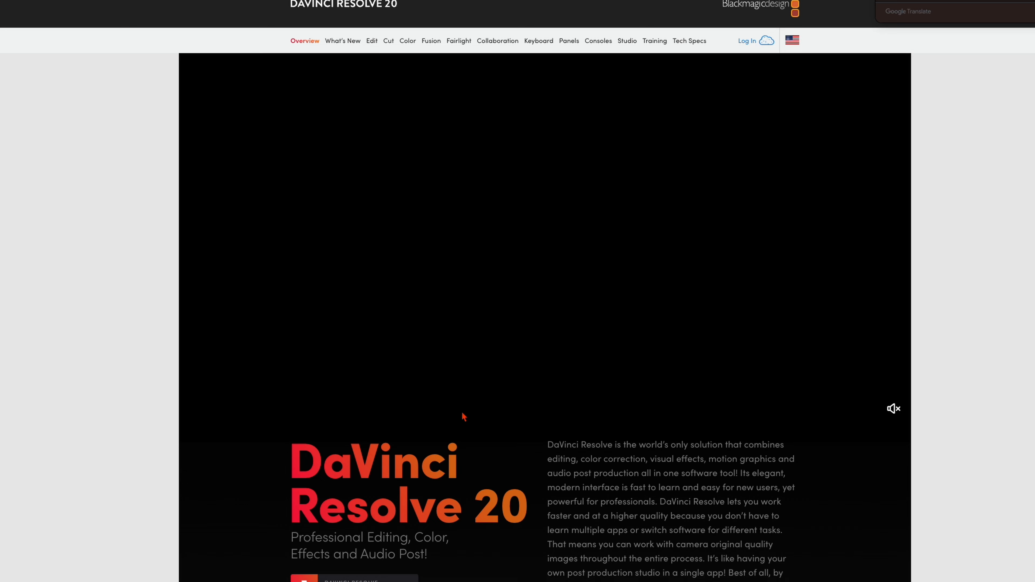
scroll(461, 412, down, 1)
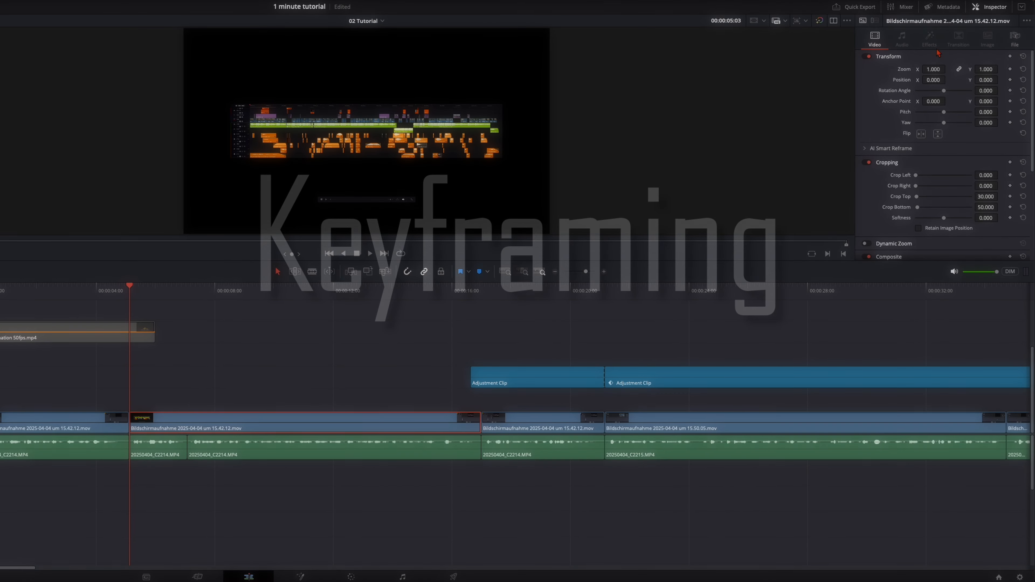
- Keyframe the selected clip's zoom at 1.000 at 00:00:05:03, and increase the zoom at 00:00:06:19 to animate a zoom-in
click(1011, 69)
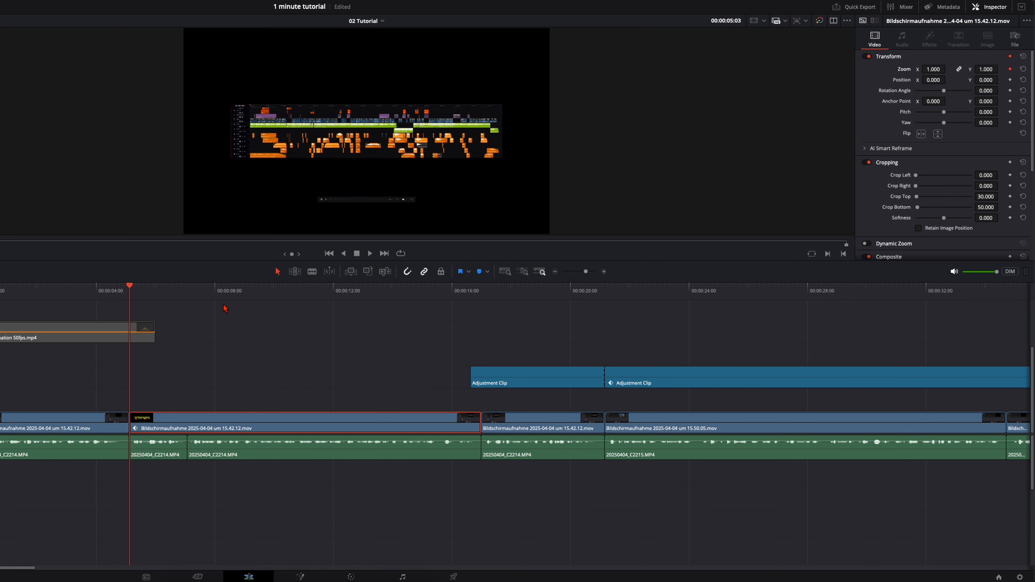
drag(163, 293, 178, 290)
drag(986, 70, 1006, 68)
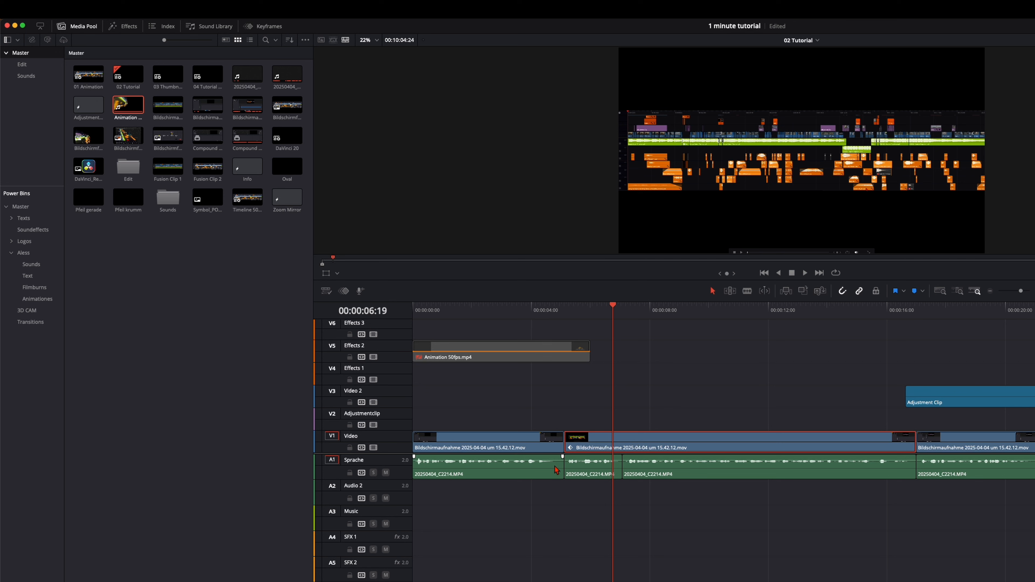
- Show the keyframe tracks beneath the timeline, and display the clip's zoom keyframes as curves in the keyframe editor
click(343, 291)
drag(615, 559, 614, 559)
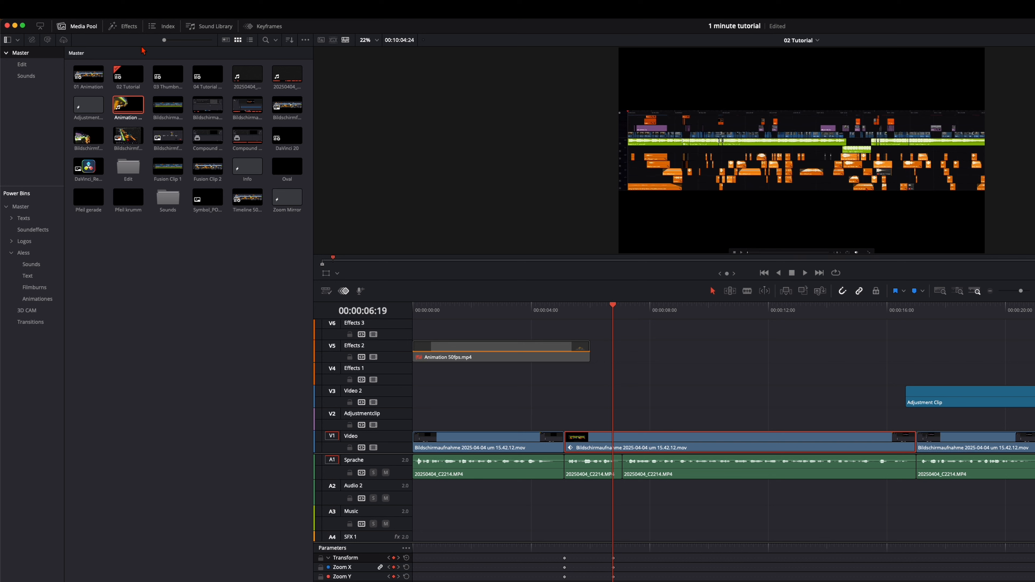
click(264, 26)
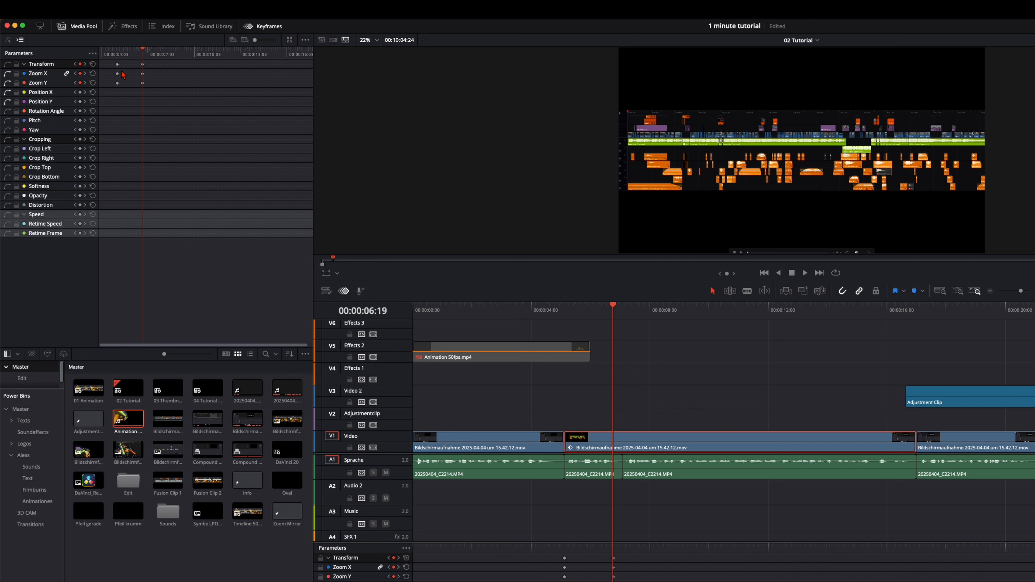
click(143, 73)
click(8, 40)
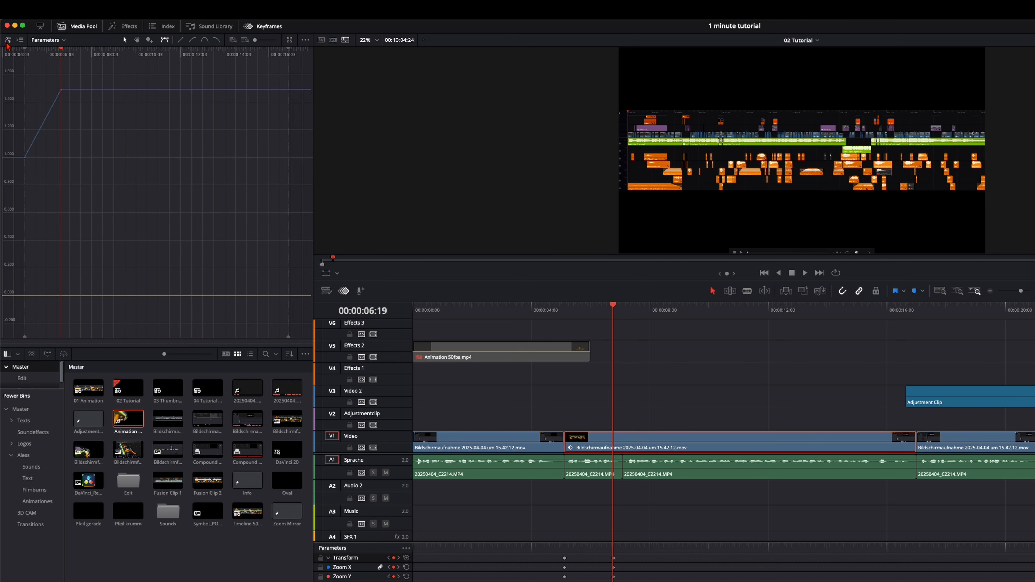
- Ease both zoom keyframes with smooth Bezier curves, and steepen the first keyframe's handle so the zoom starts fast
drag(92, 122, 54, 86)
click(122, 179)
drag(118, 189, 3, 131)
click(204, 39)
click(65, 85)
click(204, 39)
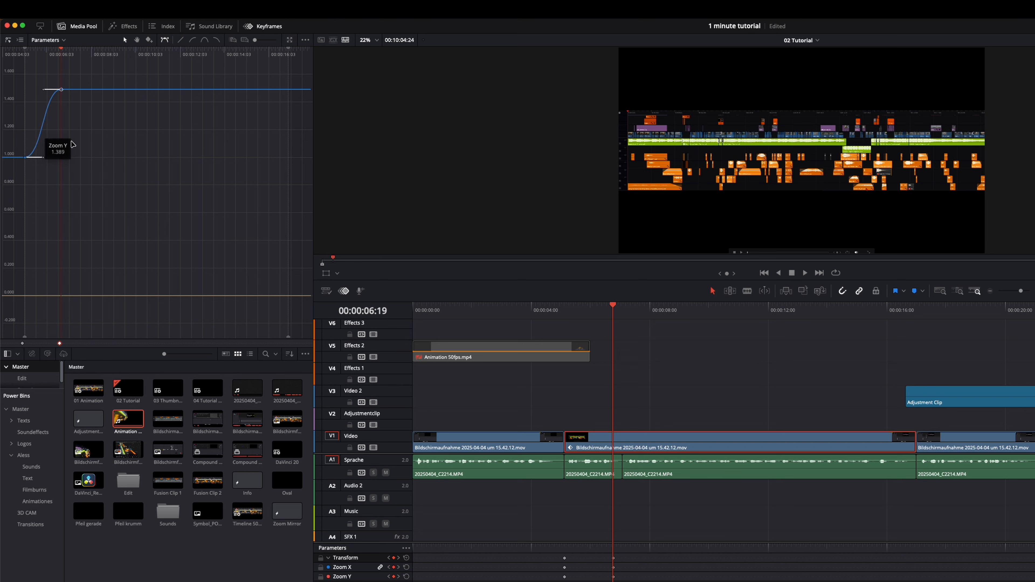
drag(44, 158, 33, 104)
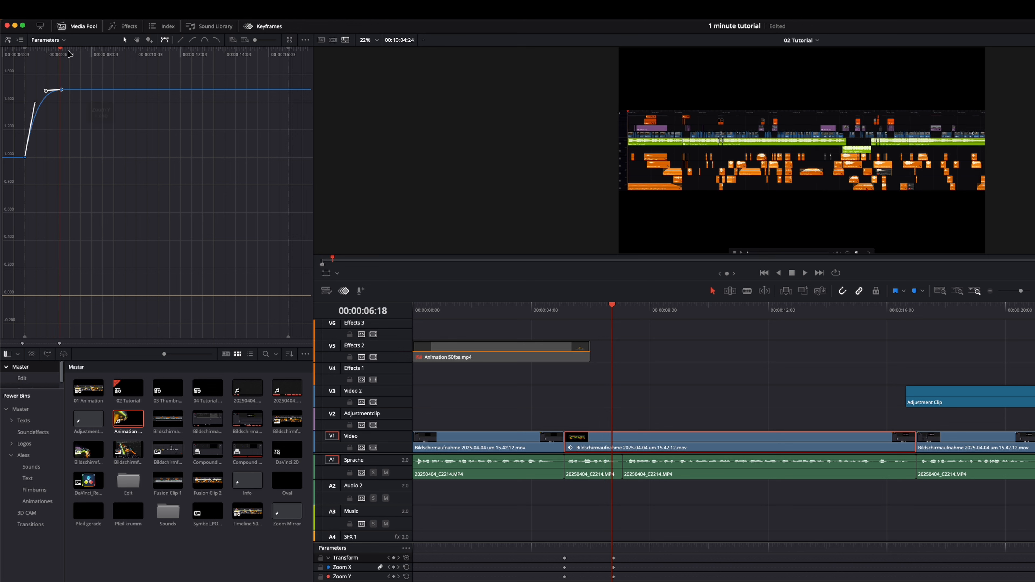
click(64, 42)
mouse_move(87, 52)
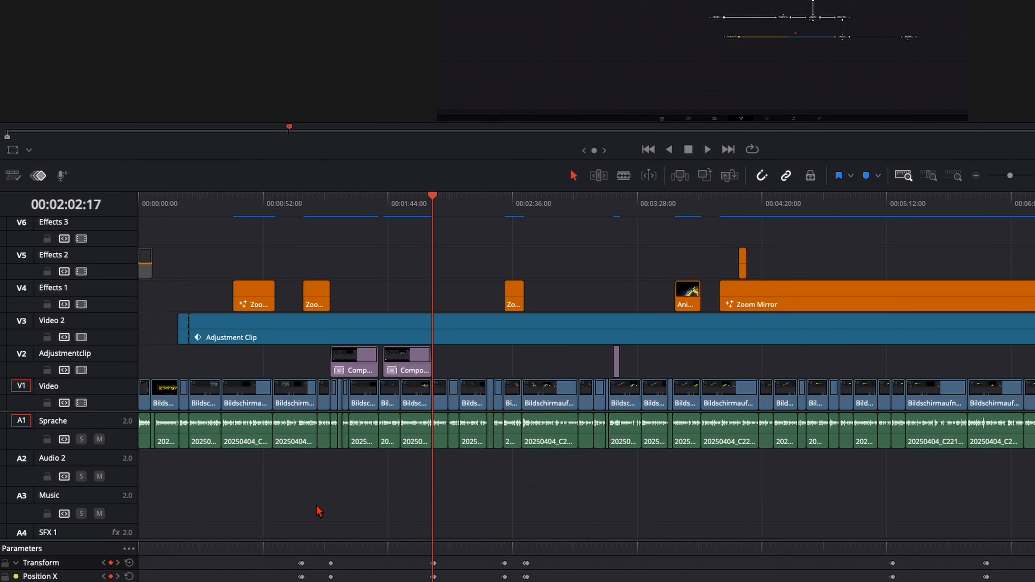
- Open the voiceover recorder, review the available audio inputs, and set the record track to Music
click(63, 176)
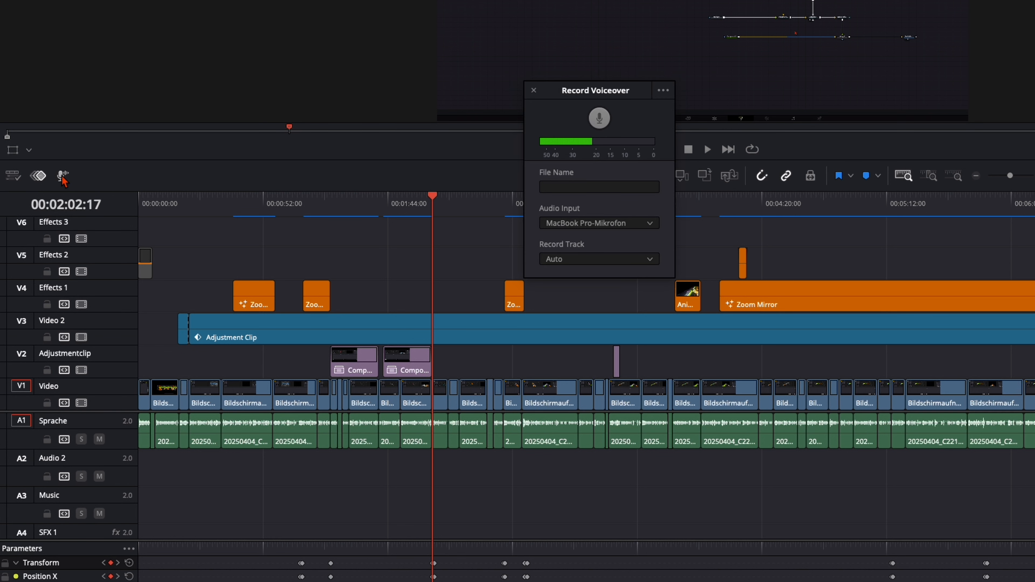
click(605, 223)
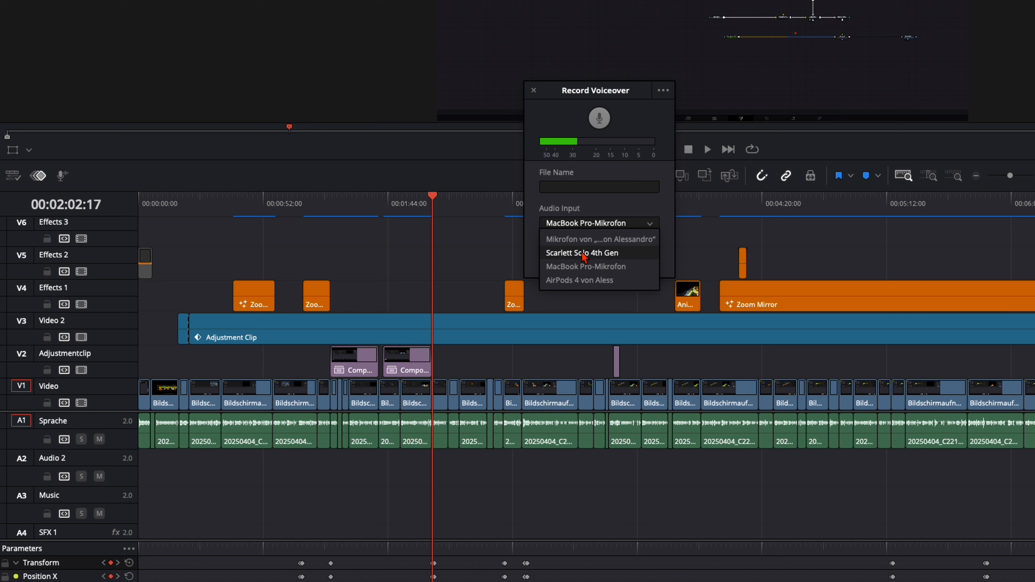
click(613, 210)
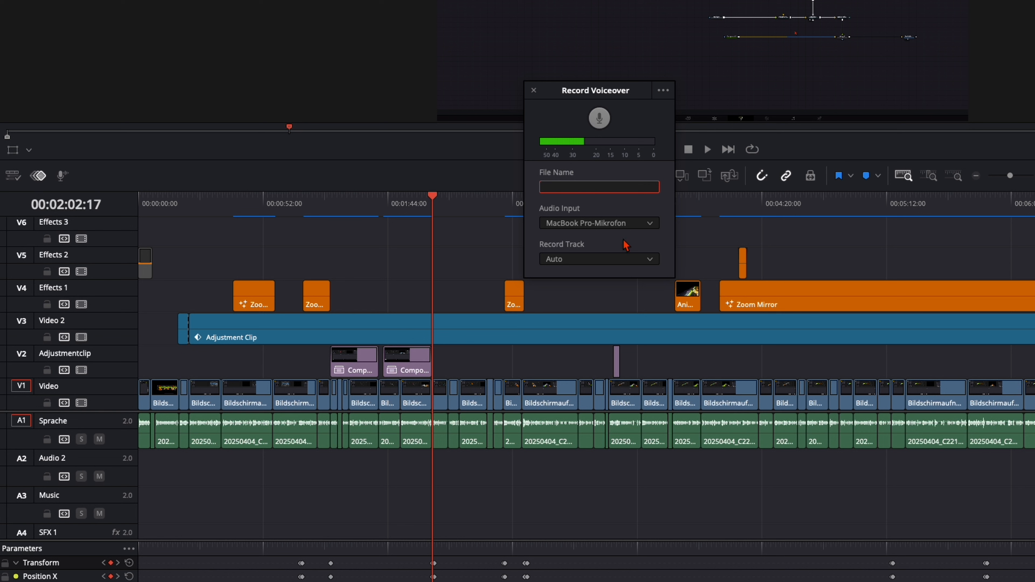
click(622, 258)
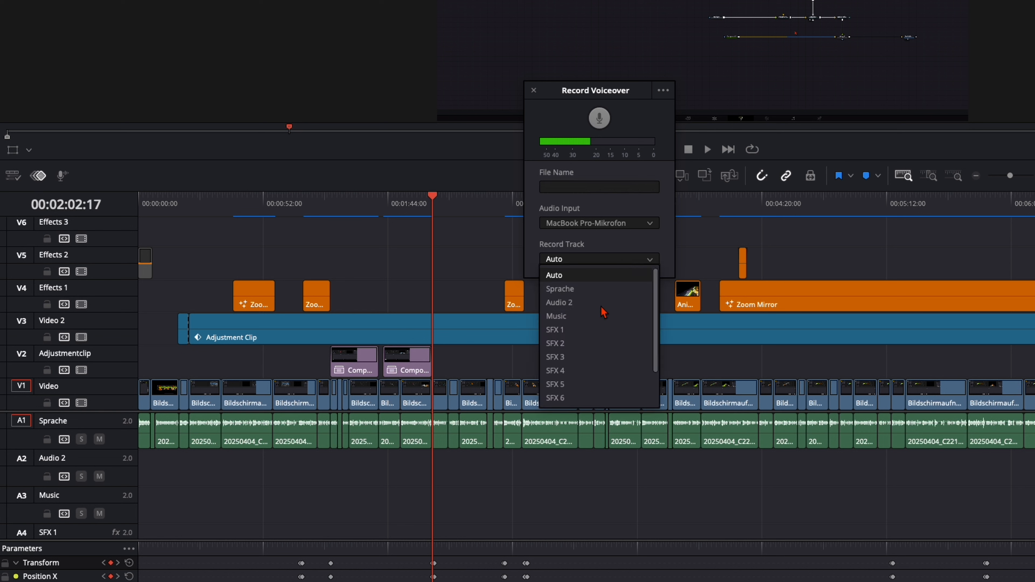
click(590, 320)
- Record a voiceover clip onto the Music track from the playhead at 00:02:02:17, and stop the recording
click(601, 119)
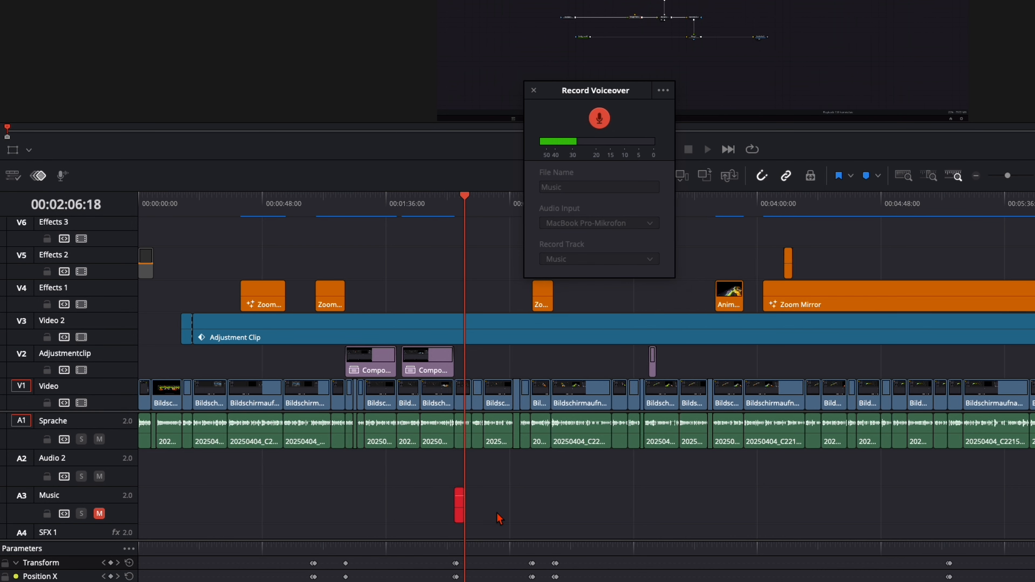
scroll(497, 514, up, 5)
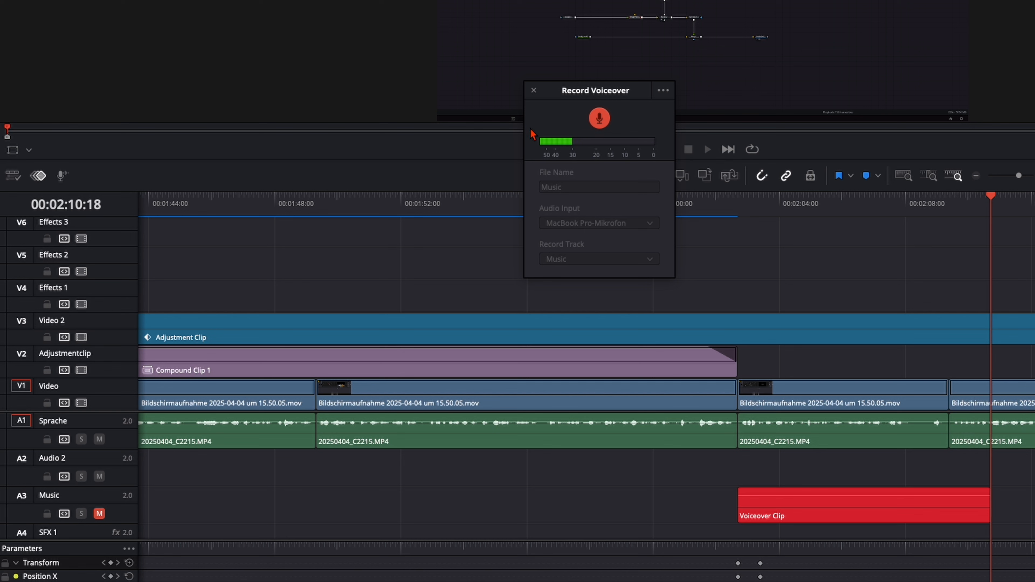
key(space)
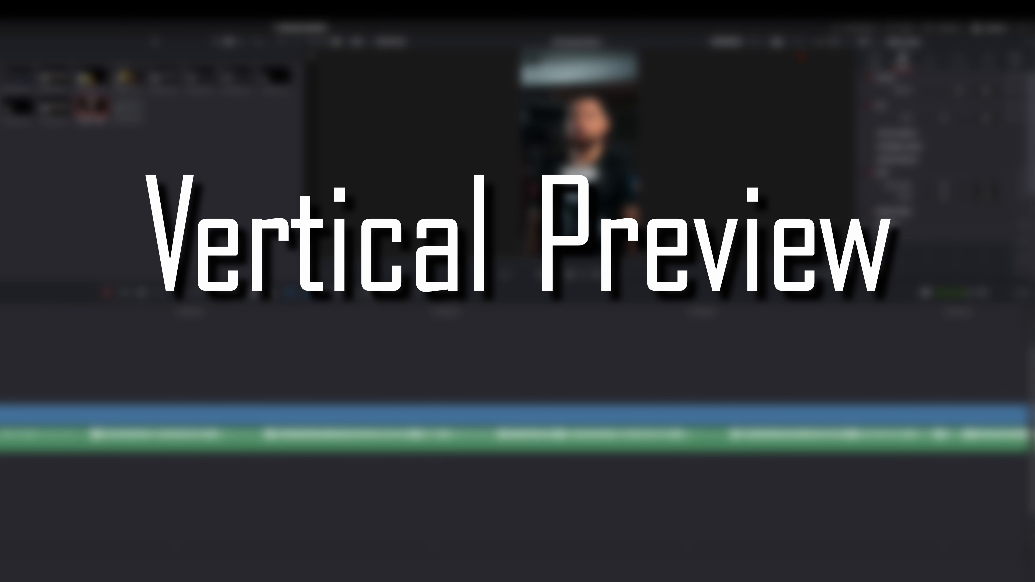
- Change the resolution of the shorts timeline to Full HD 1920 x 1080
click(805, 42)
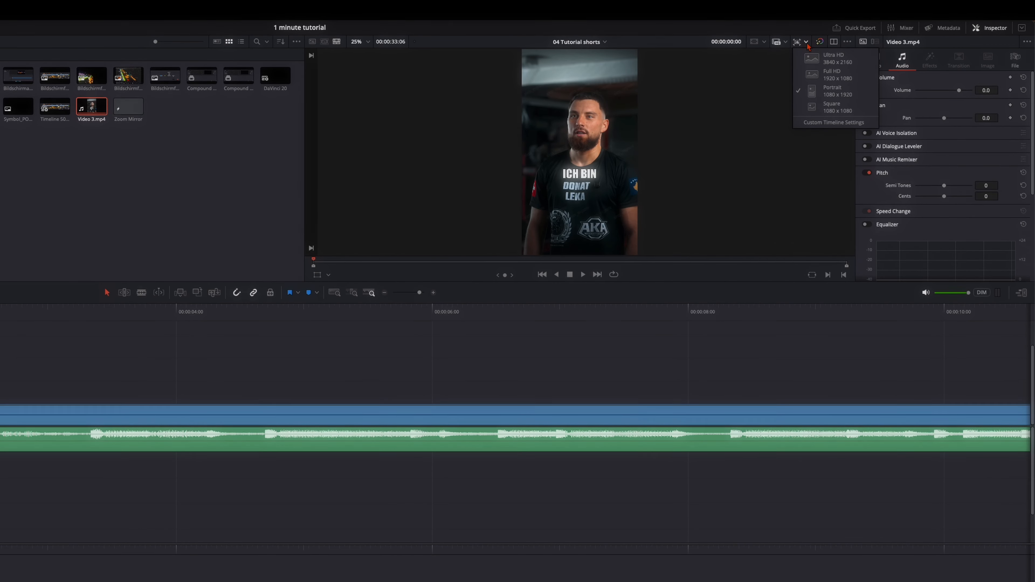
click(817, 69)
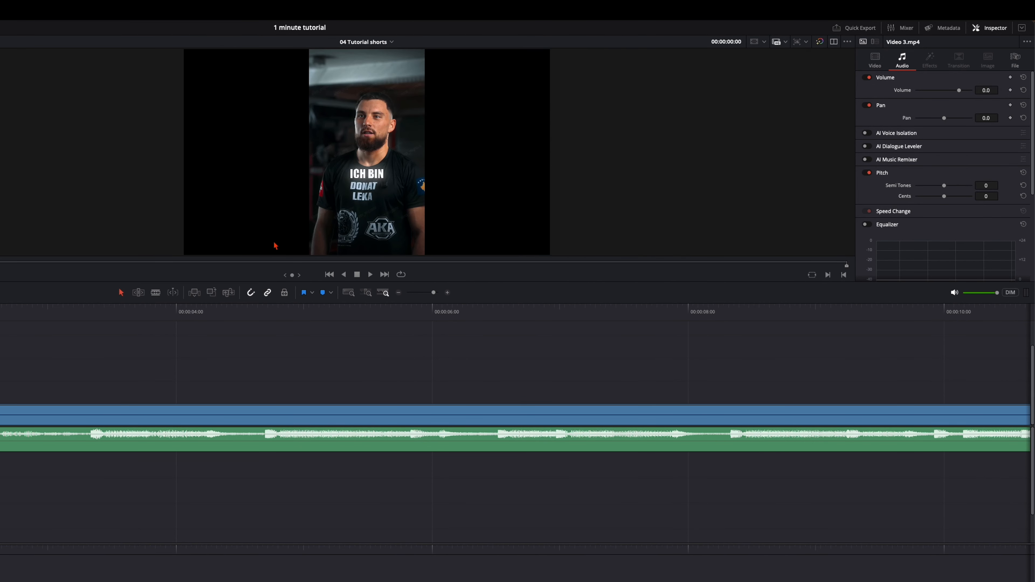
click(806, 44)
click(828, 75)
- Set the timeline resolution to Portrait 1080 x 1920, and switch to the full-height vertical viewer layout
click(806, 43)
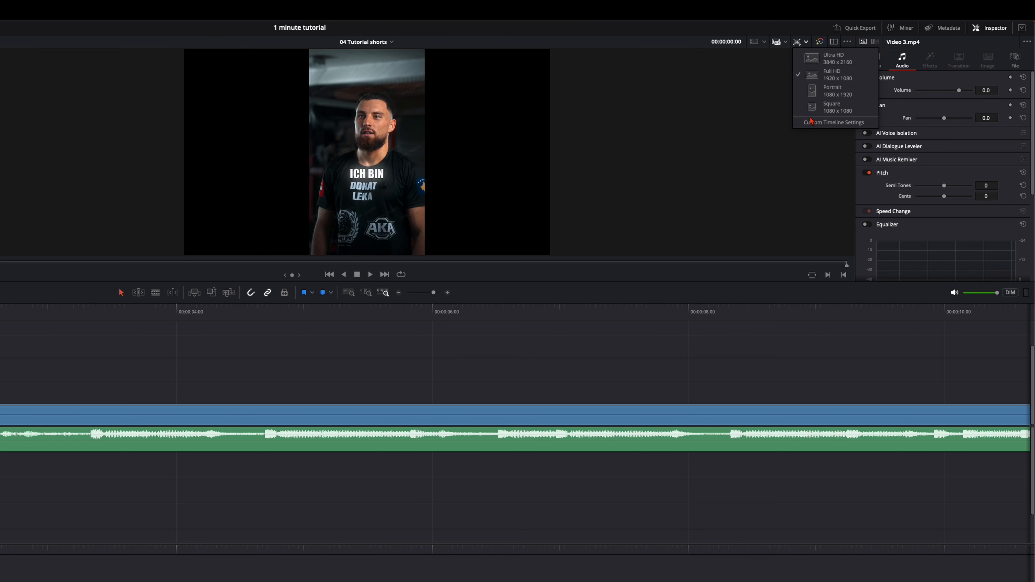
click(832, 92)
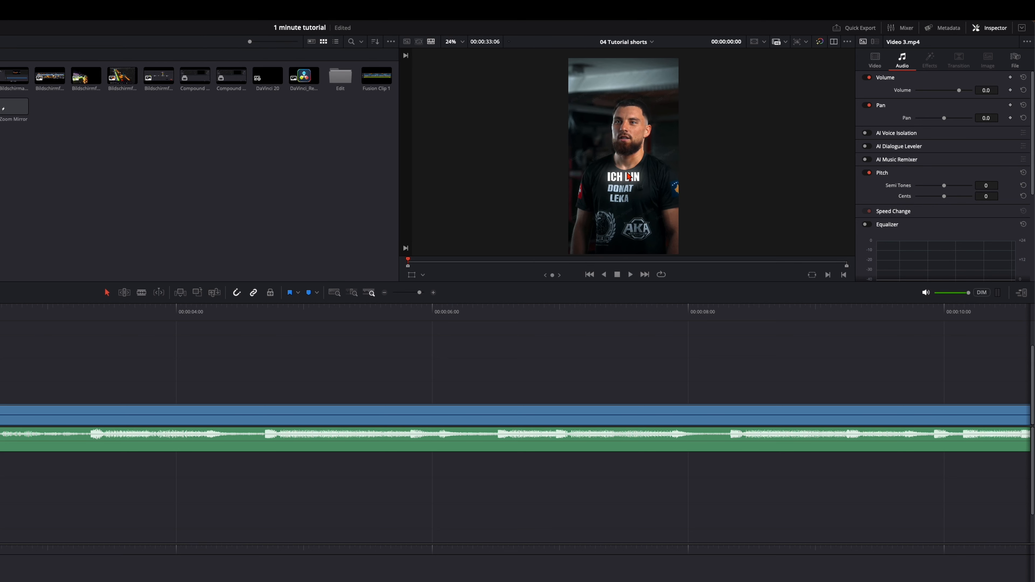
click(1024, 295)
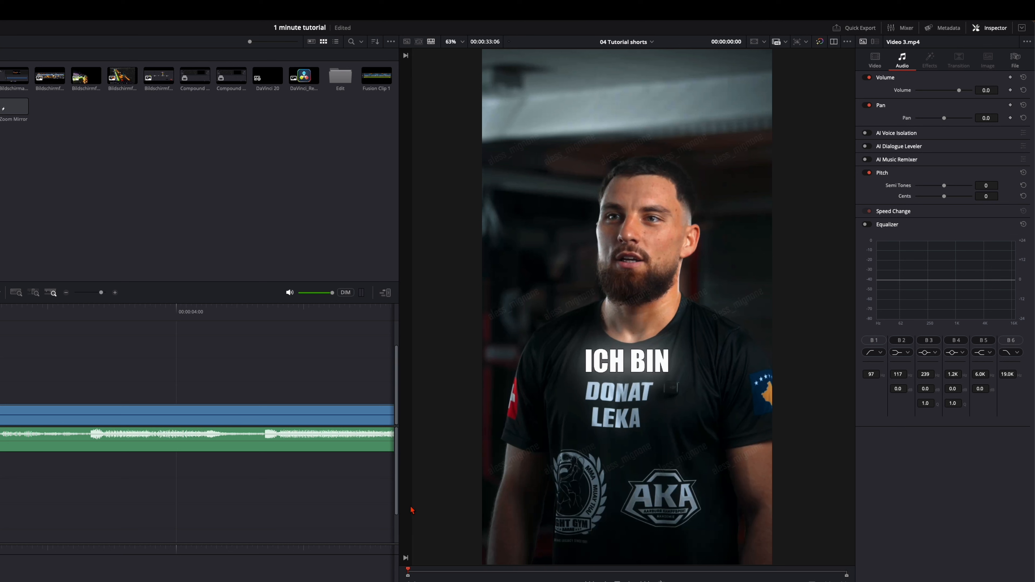
- On the Color page, create an AI Magic Mask on node 01 with points on the man's forehead, both sleeves and torso
key(shift+6)
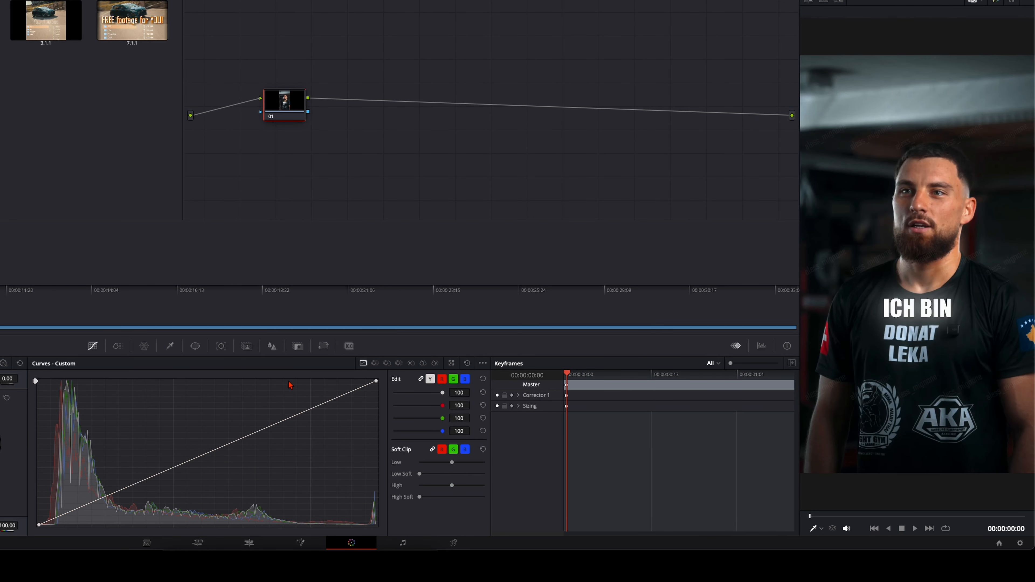
click(247, 347)
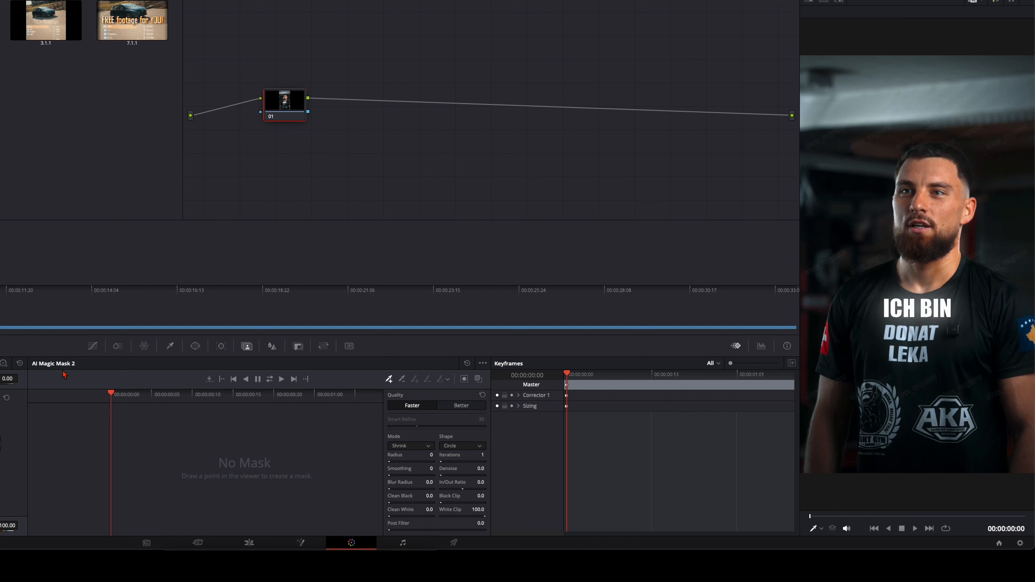
click(845, 321)
click(928, 174)
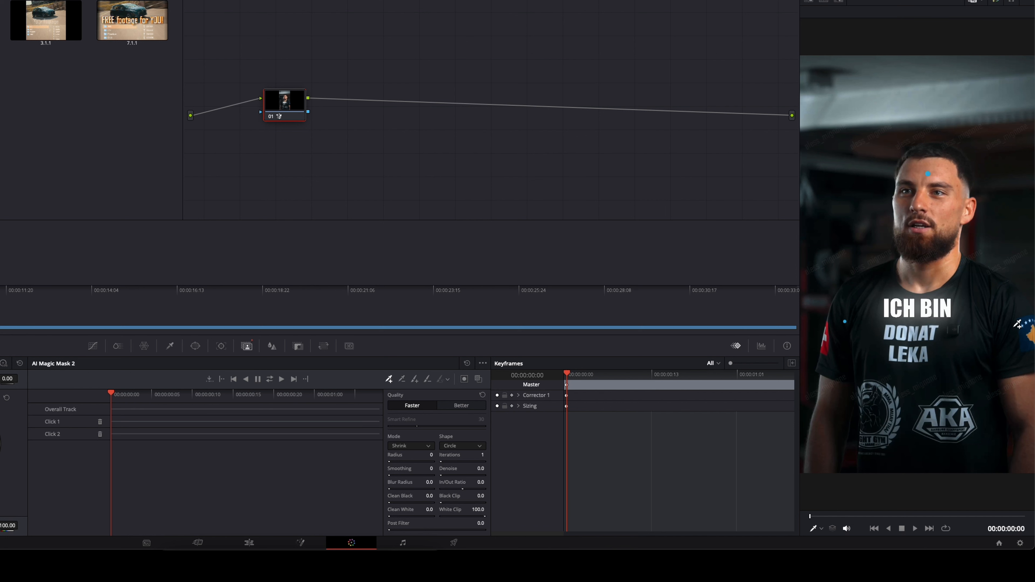
click(1015, 326)
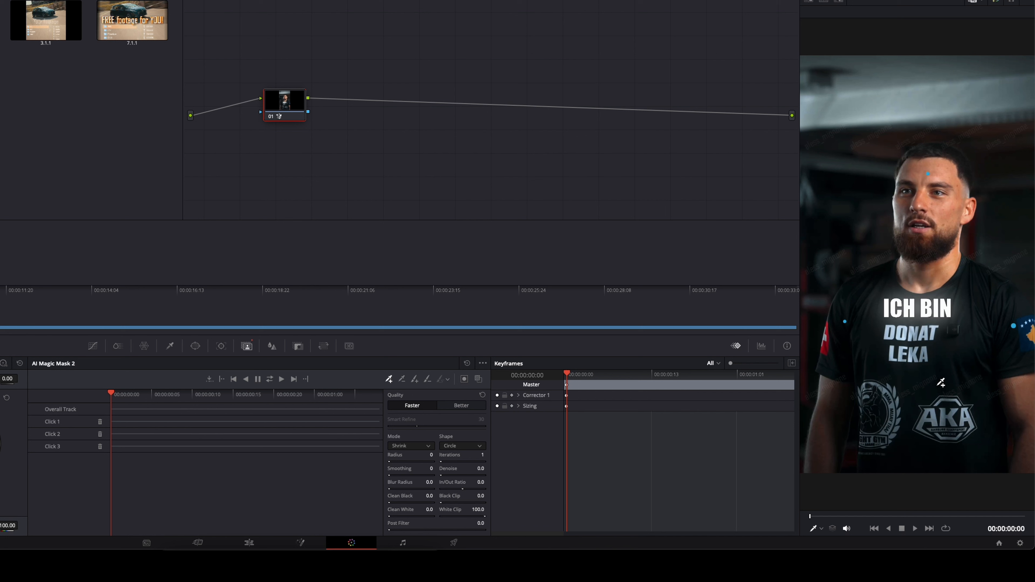
click(937, 384)
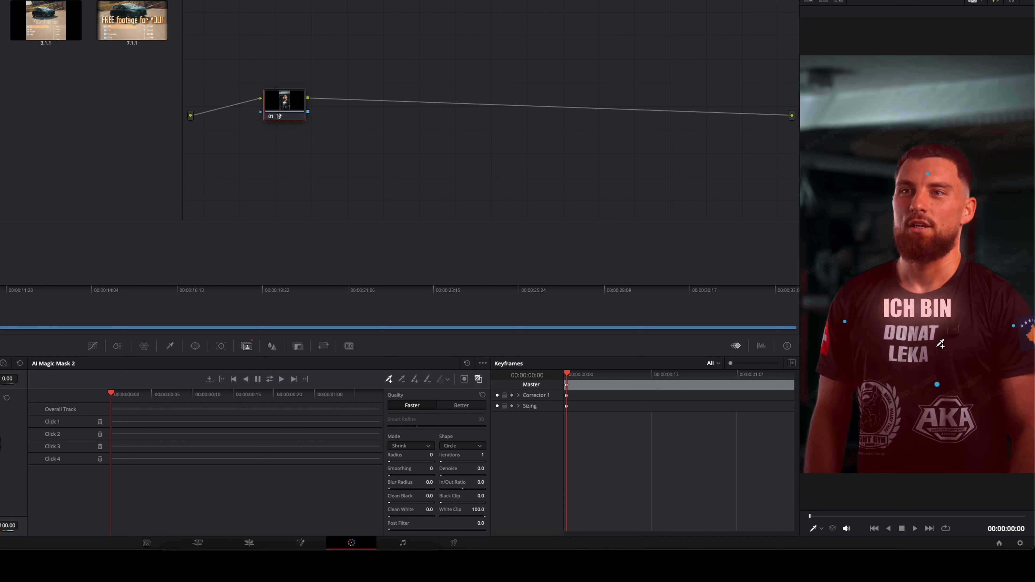
- Brush a small area out of the Magic Mask, and track the mask both forward and in reverse
click(415, 379)
click(429, 383)
scroll(1015, 457, up, 6)
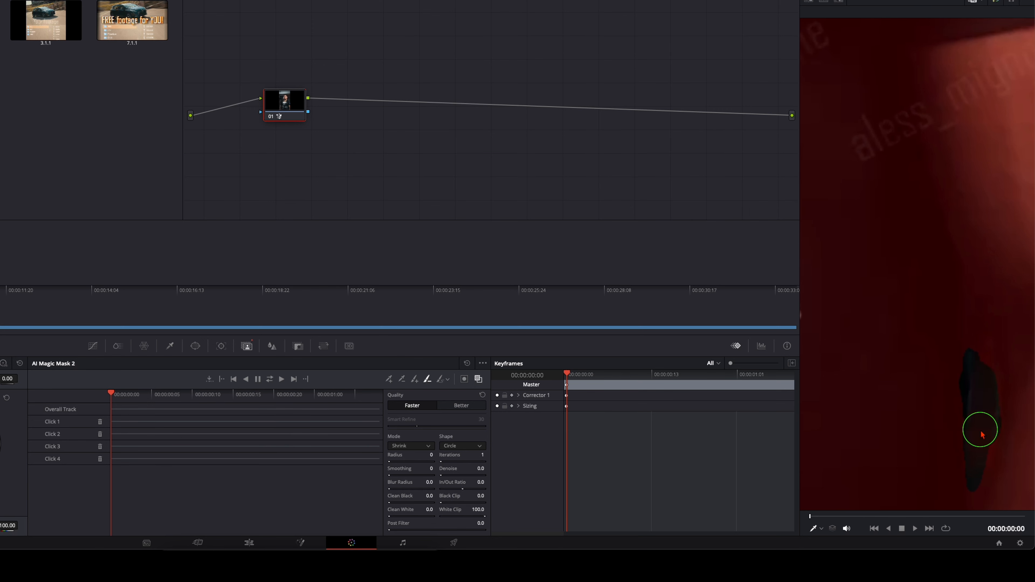
key(shift+z)
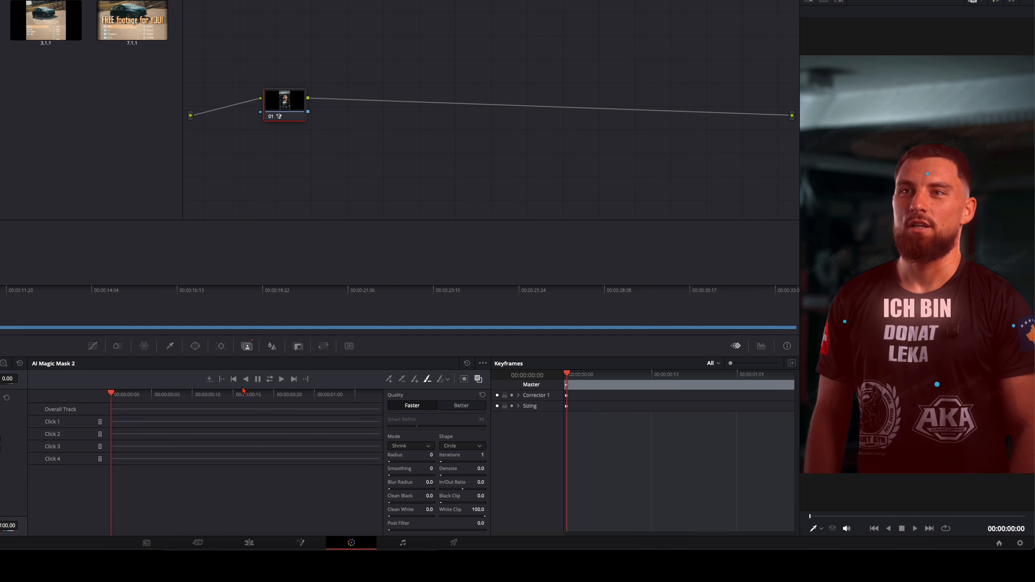
click(270, 379)
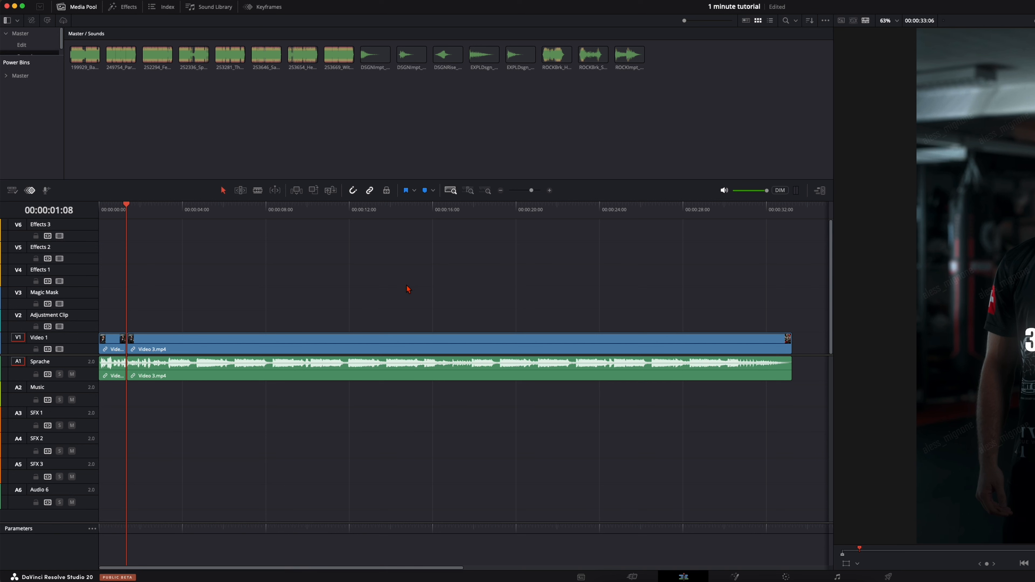
- Place the Bad Guy instrumental from the Sounds bin at the start of the A2 Music track, and show its music beats
drag(85, 60, 102, 398)
key(shift+z)
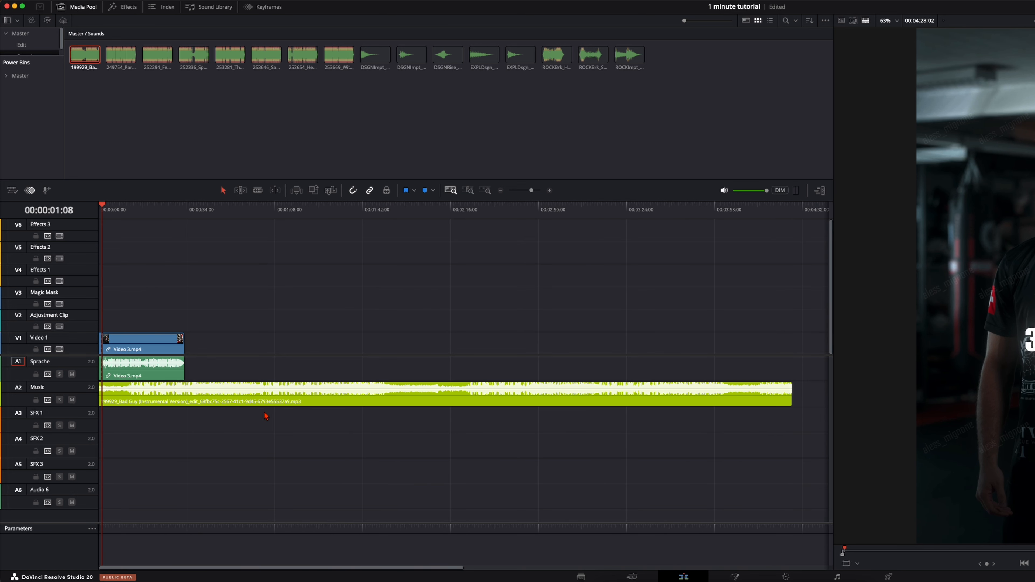
right_click(219, 401)
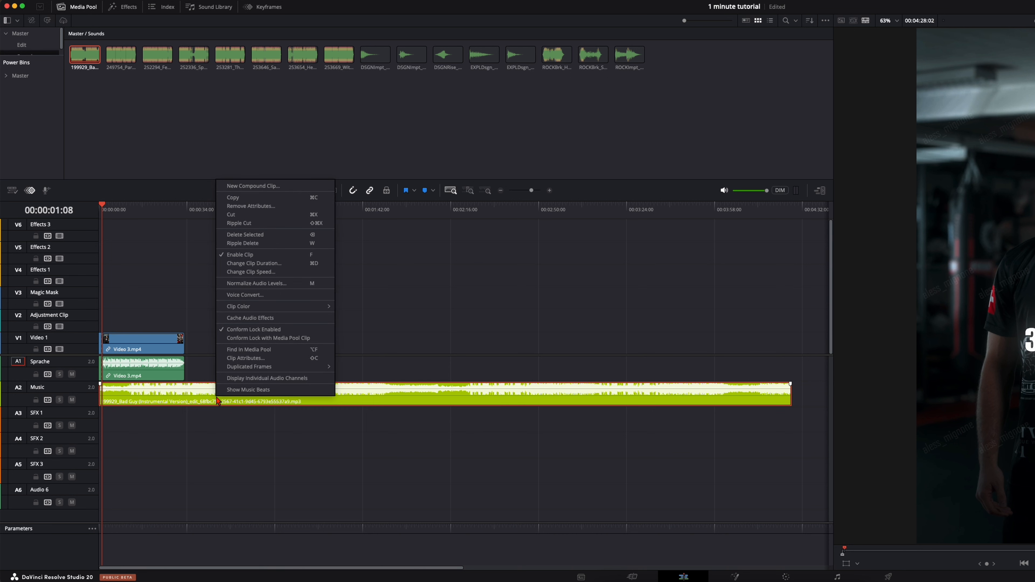
click(232, 390)
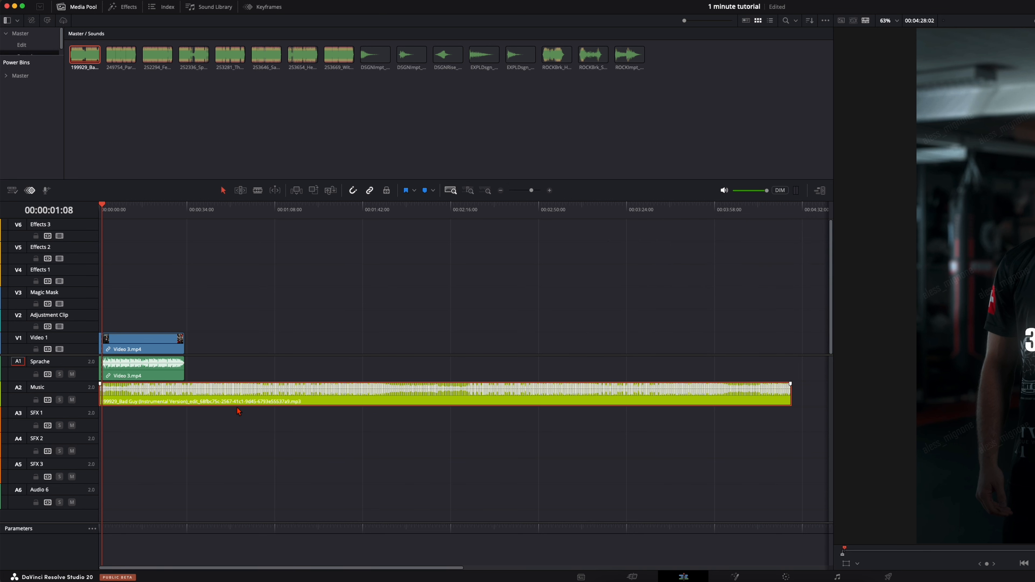
key(shift+z)
key(super+equal)
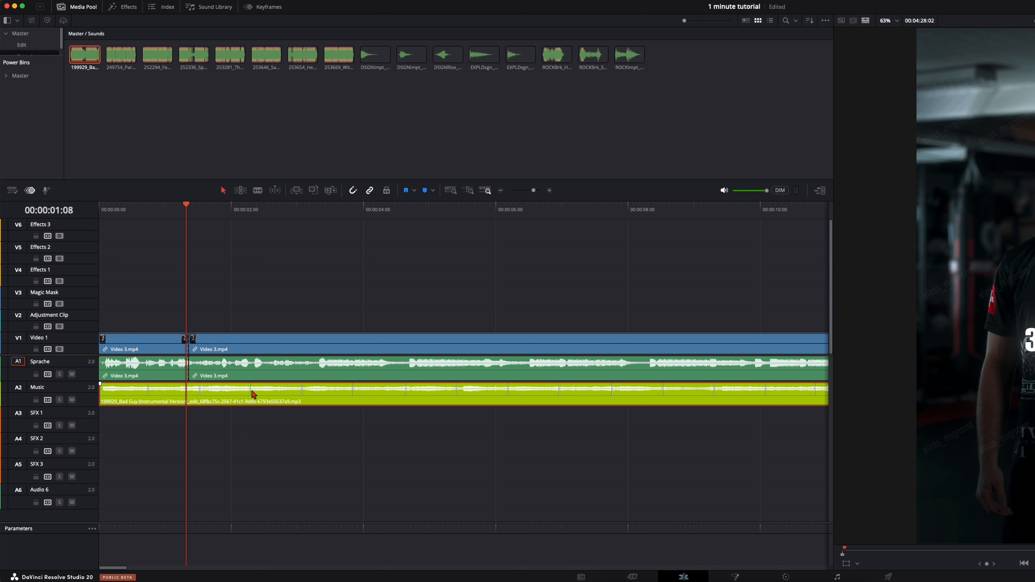
- Turn off the music beats display on the music clip
mouse_move(226, 354)
mouse_down()
mouse_move(325, 357)
mouse_move(222, 355)
mouse_up()
click(380, 465)
right_click(380, 404)
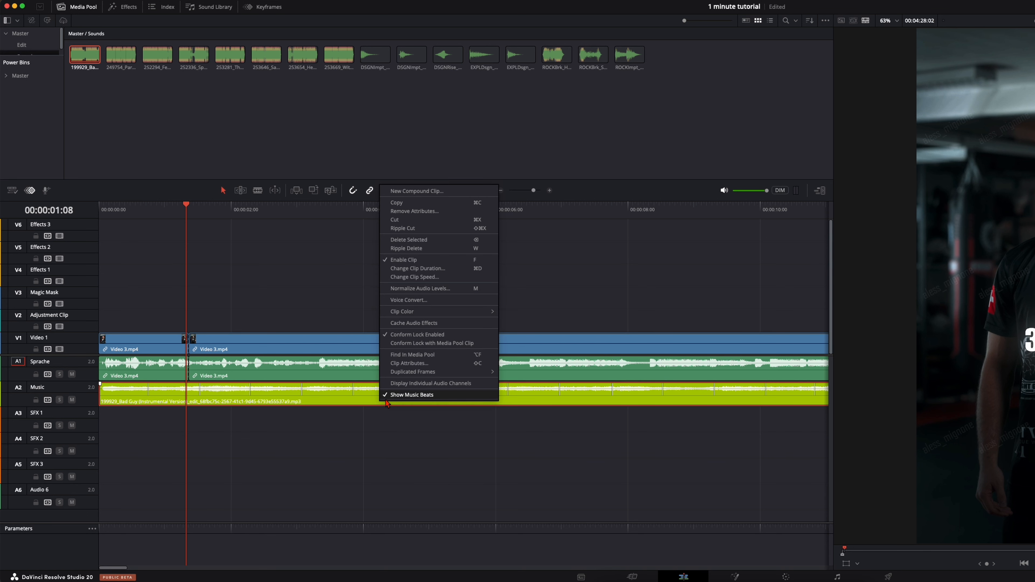
click(390, 396)
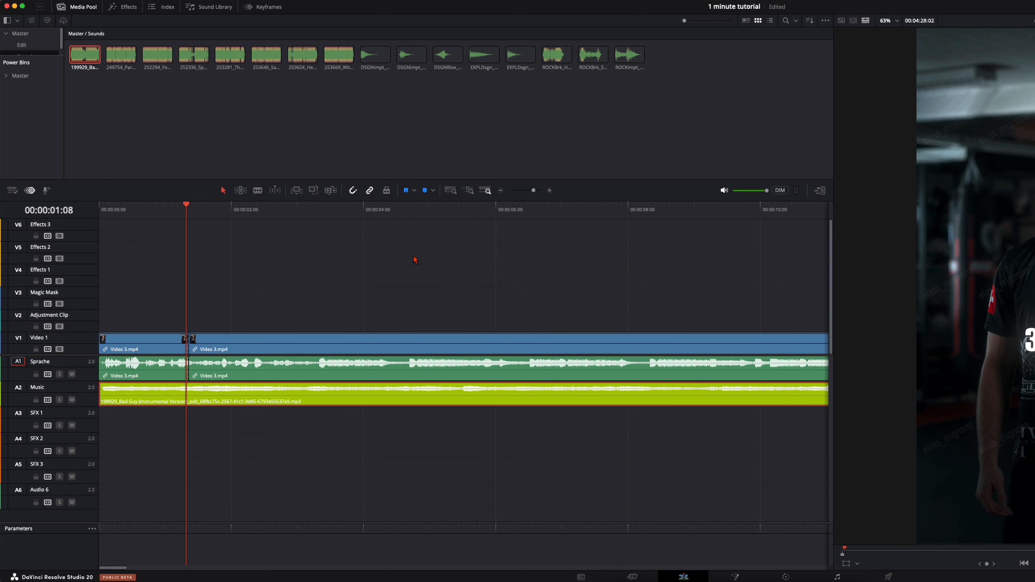
- Move the playhead to the end of the video clip, and adjust the music with the AI Music Editor to a 00:00:33:07 target length
key(shift+z)
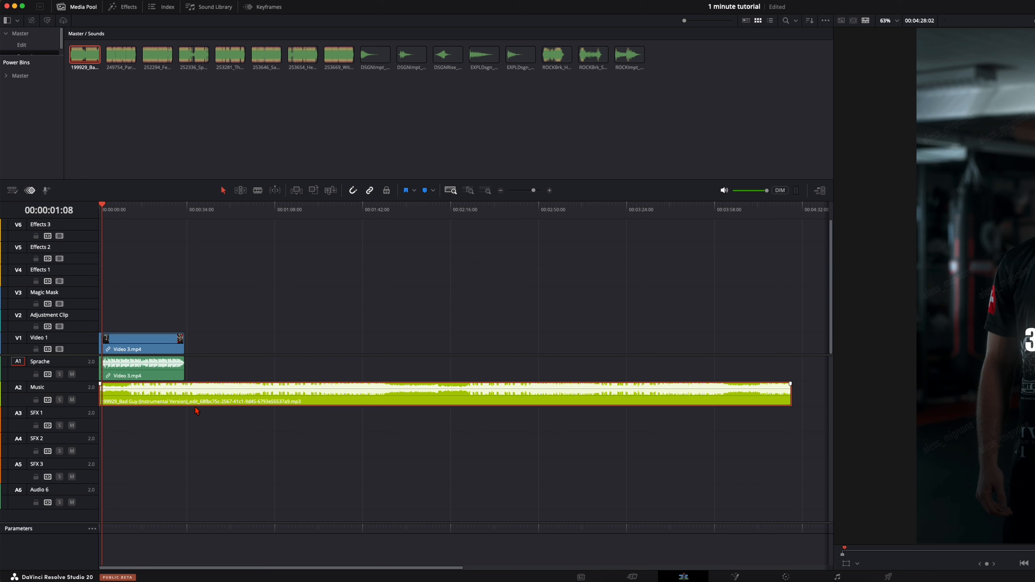
key(Down)
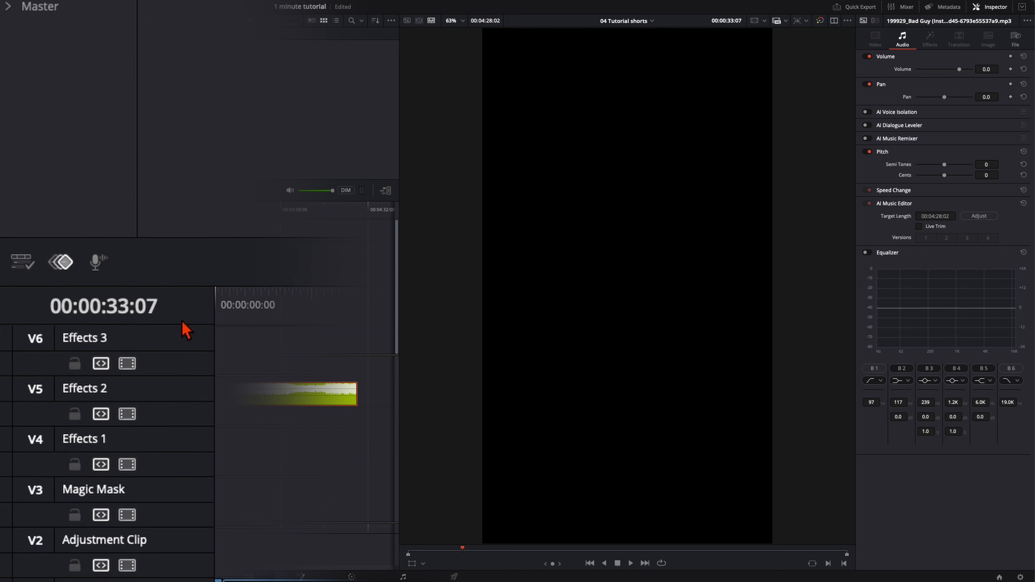
click(936, 217)
click(936, 216)
key(BackSpace)
key(BackSpace)
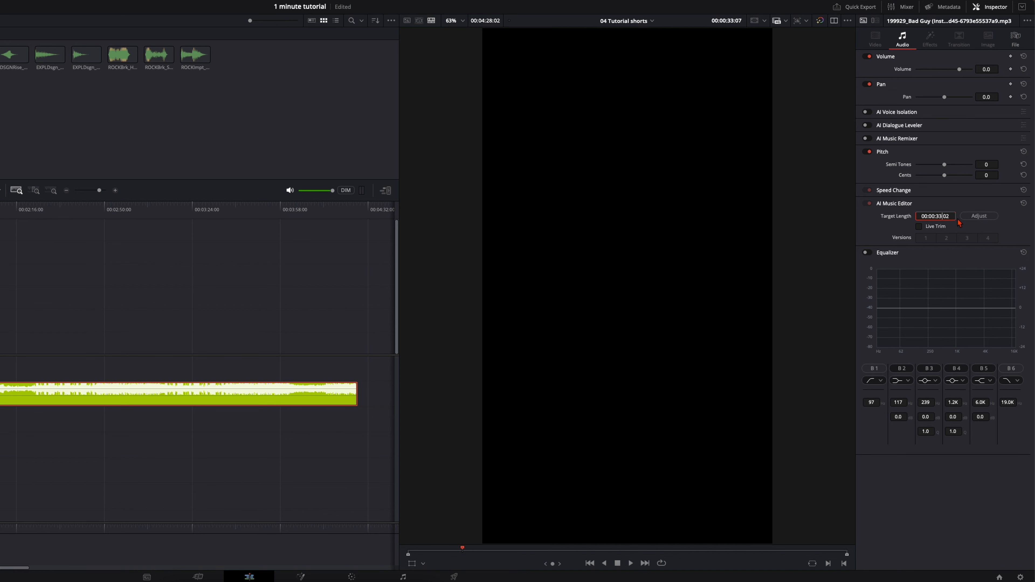
click(978, 216)
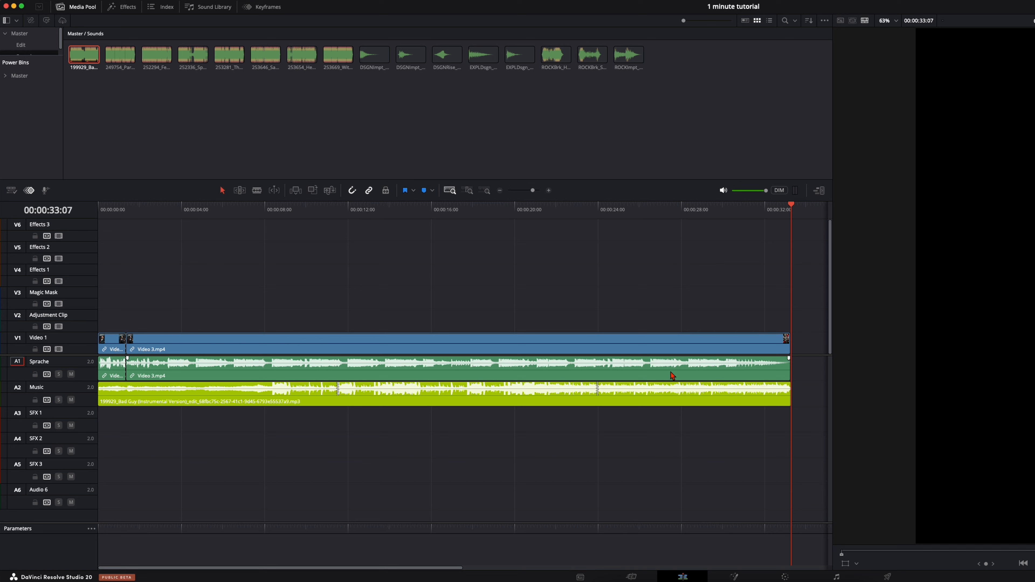
- Try version 2 of the shortened music clip in the AI Music Editor, and switch to version 3
click(686, 391)
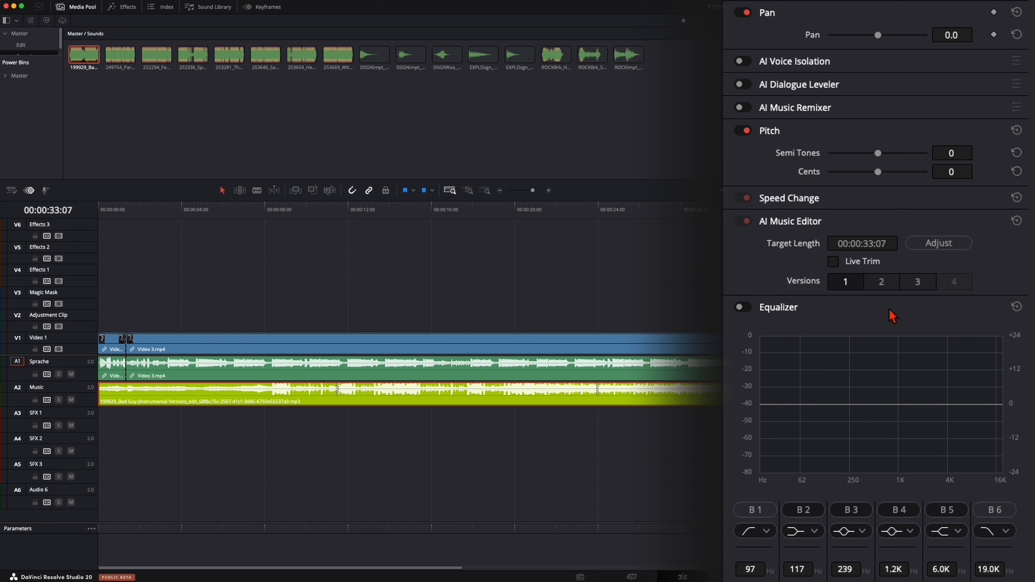
click(879, 286)
click(919, 283)
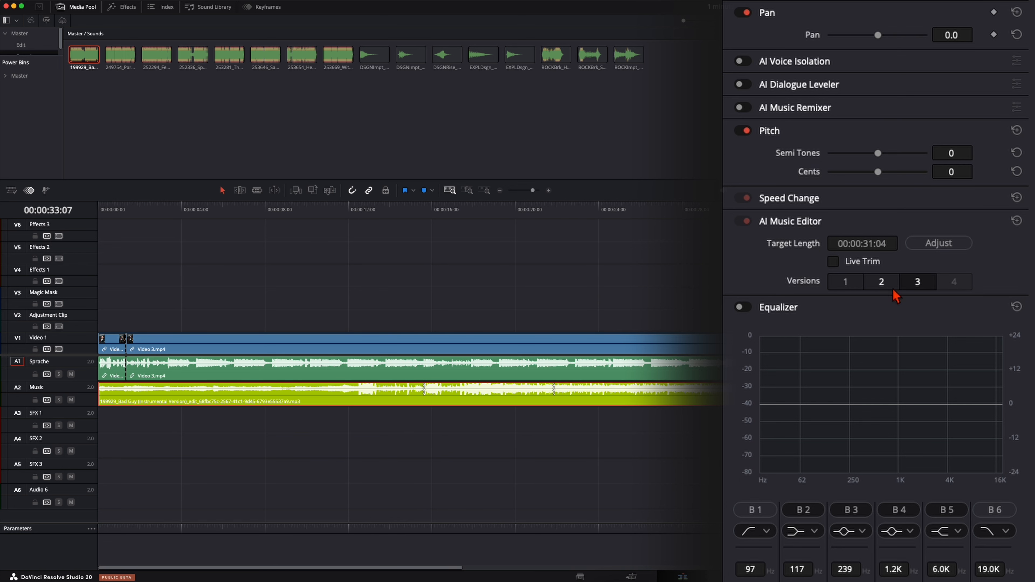
- Enable Live Trim in the AI Music Editor, and extend the end of the music clip
click(834, 262)
drag(747, 395, 823, 395)
- On the 02 Tutorial timeline, extend the music clip on the A3 Music track to the end of the video at about 10 minutes
key(shift+z)
scroll(290, 403, up, 2)
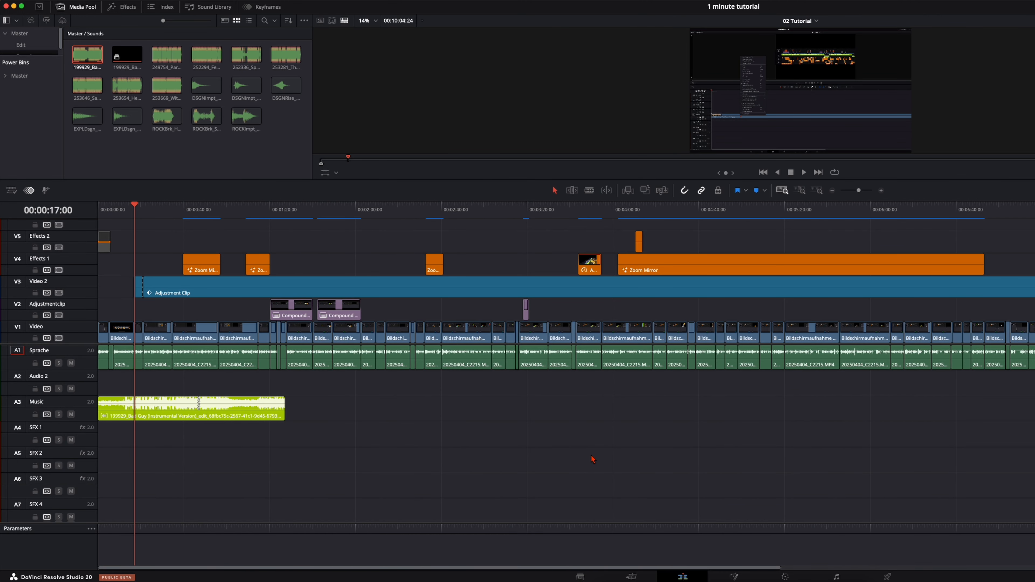
drag(283, 410, 963, 402)
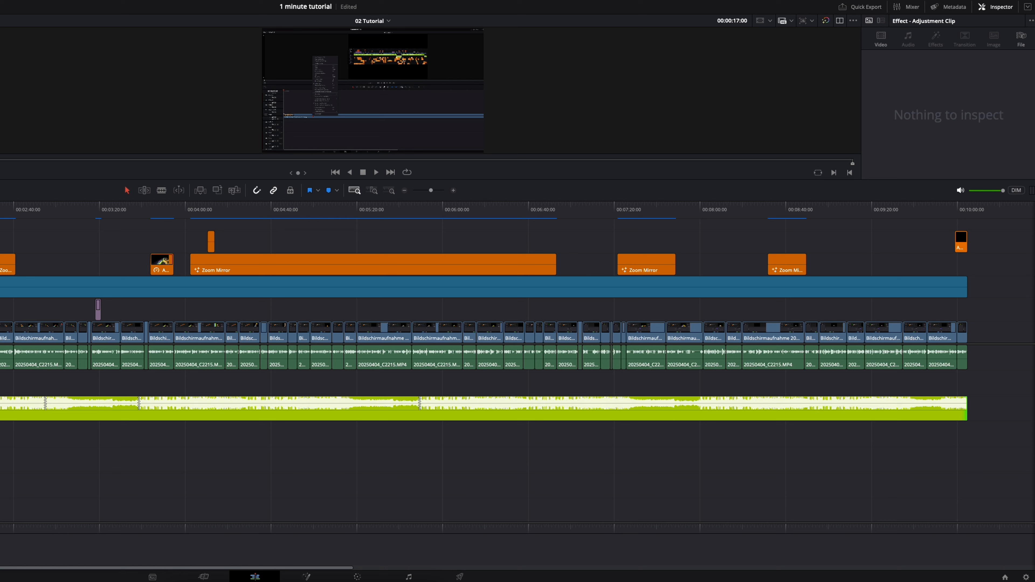